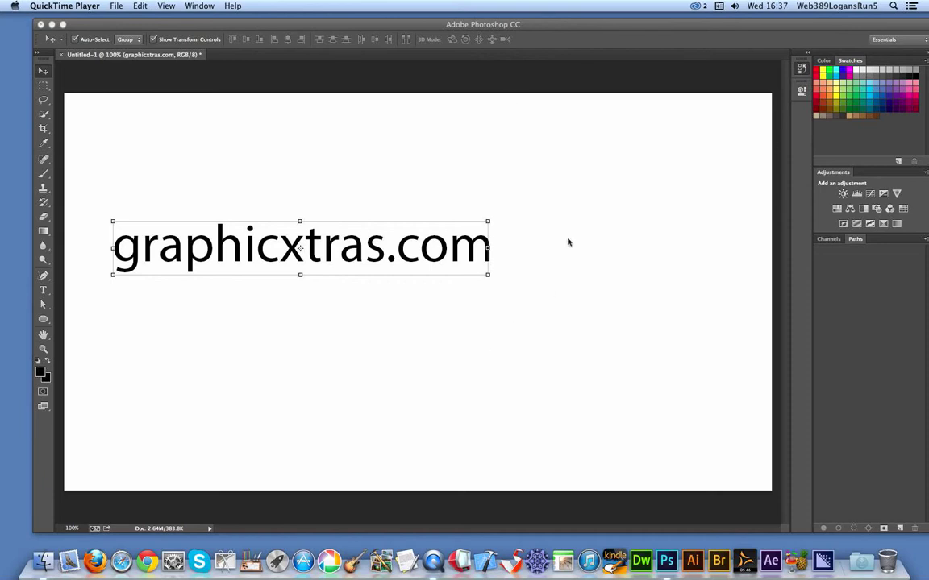
Step: Bring the Photoshop window with the graphicxtras.com text to the front
{"action": "left_click", "coordinate": [350, 27]}
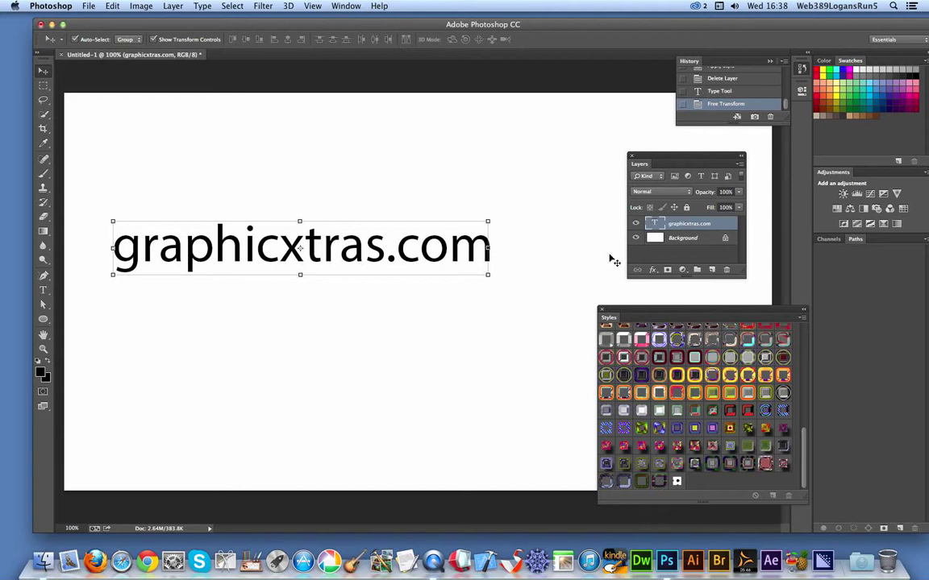
Step: Move the Styles panel closer to the graphicxtras.com text
{"action": "left_click_drag", "start_coordinate": [663, 312], "coordinate": [628, 302]}
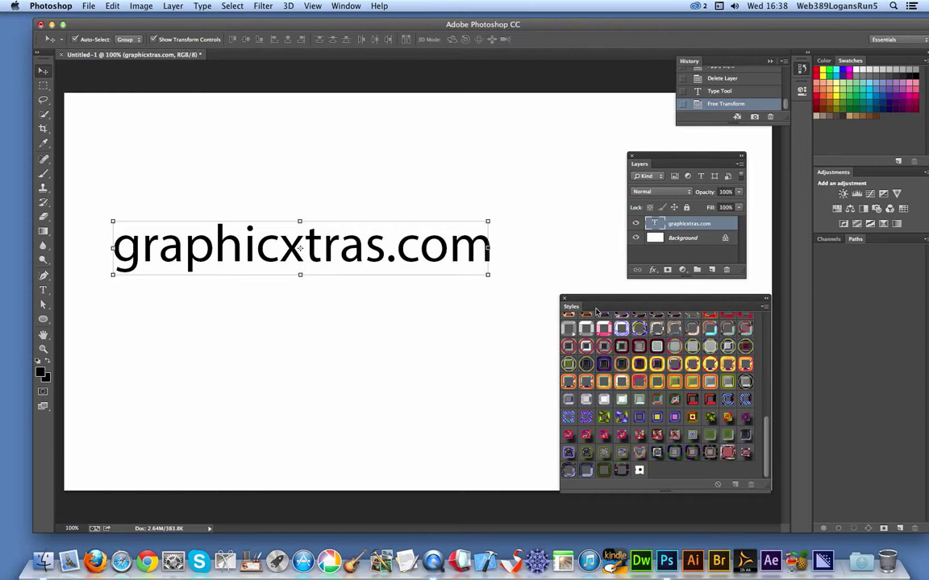
Step: Apply a multicolour style to the text and enlarge it with Free Transform
{"action": "left_click", "coordinate": [603, 417]}
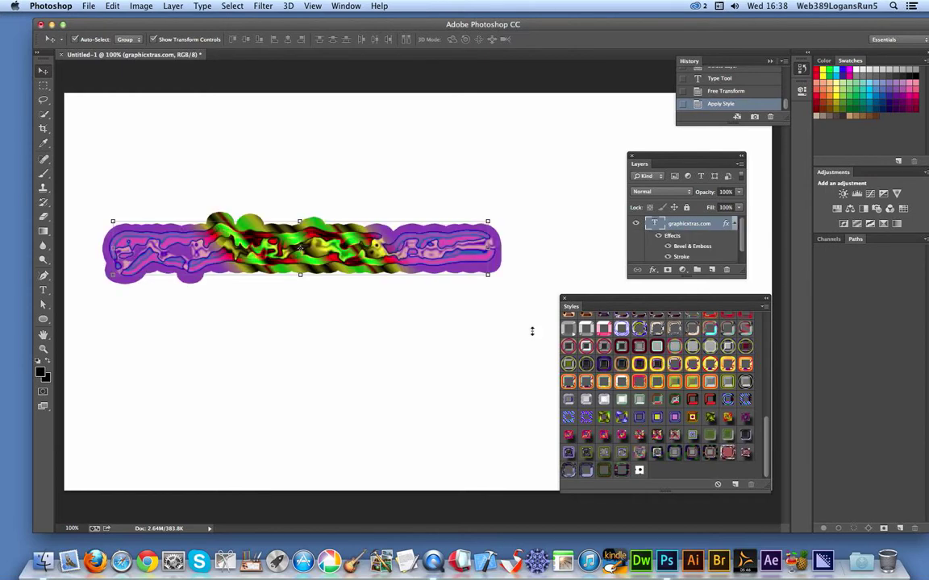
{"action": "left_click", "coordinate": [549, 305]}
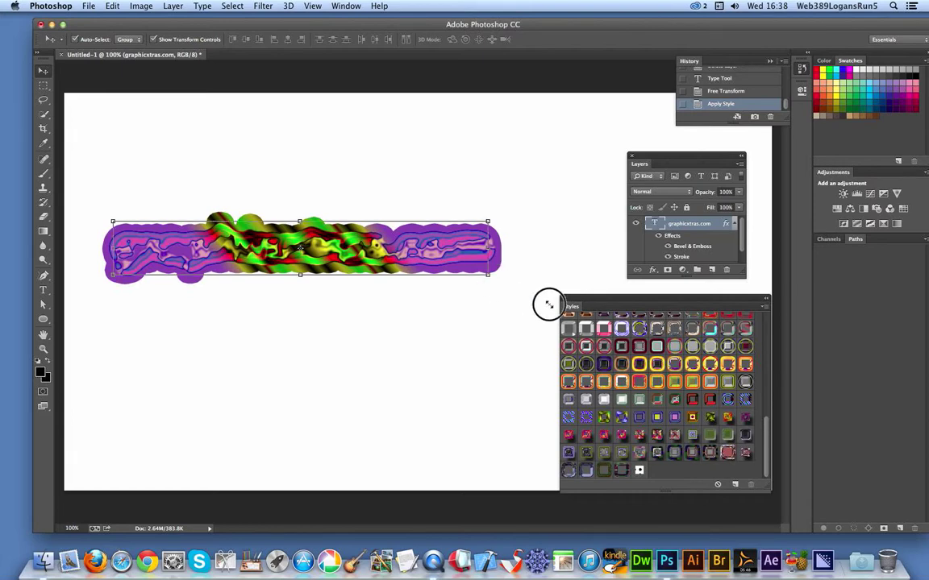
{"action": "left_click_drag", "start_coordinate": [486, 275], "coordinate": [610, 336]}
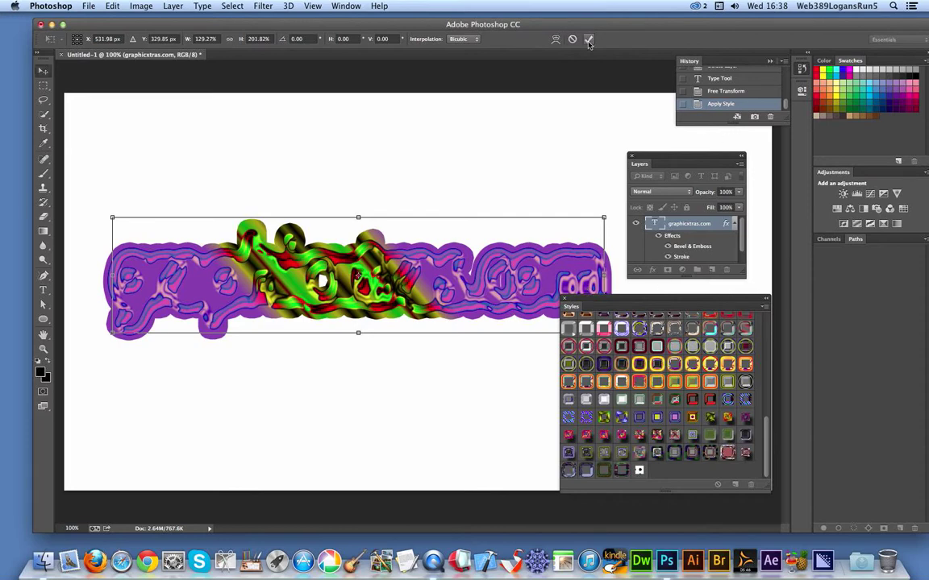
{"action": "key", "text": "Return"}
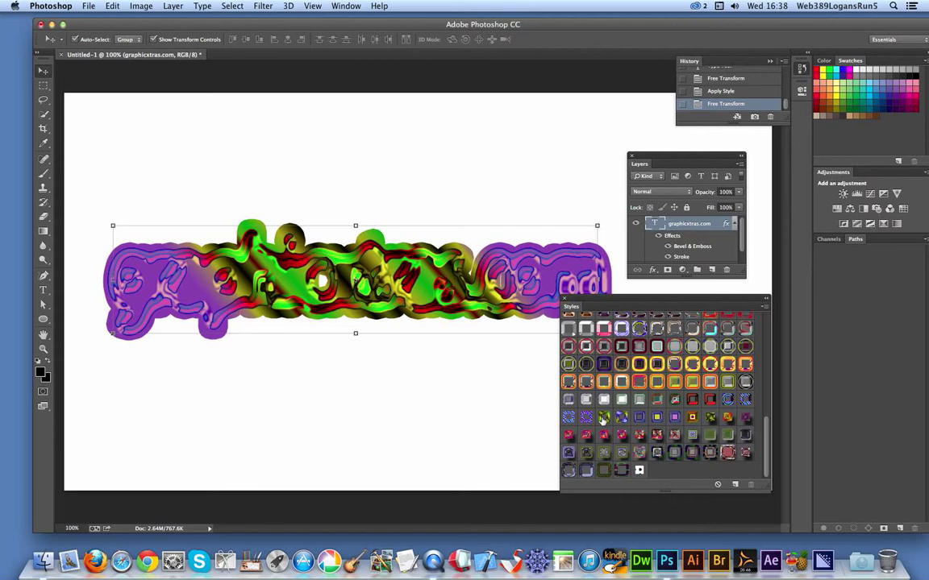
Step: Try several more styles, ending on the blue-and-yellow rippled bevel-and-stroke look
{"action": "left_click", "coordinate": [603, 416]}
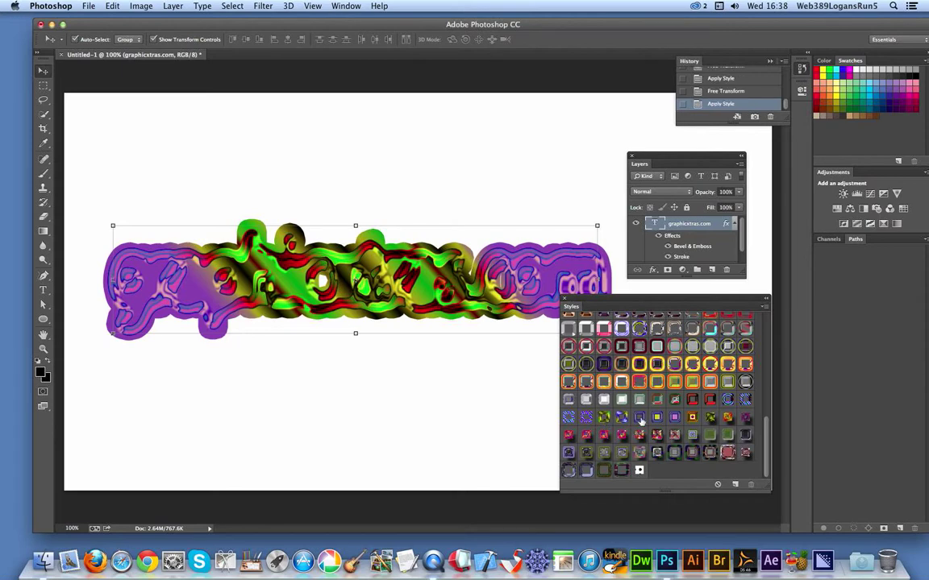
{"action": "left_click", "coordinate": [578, 381]}
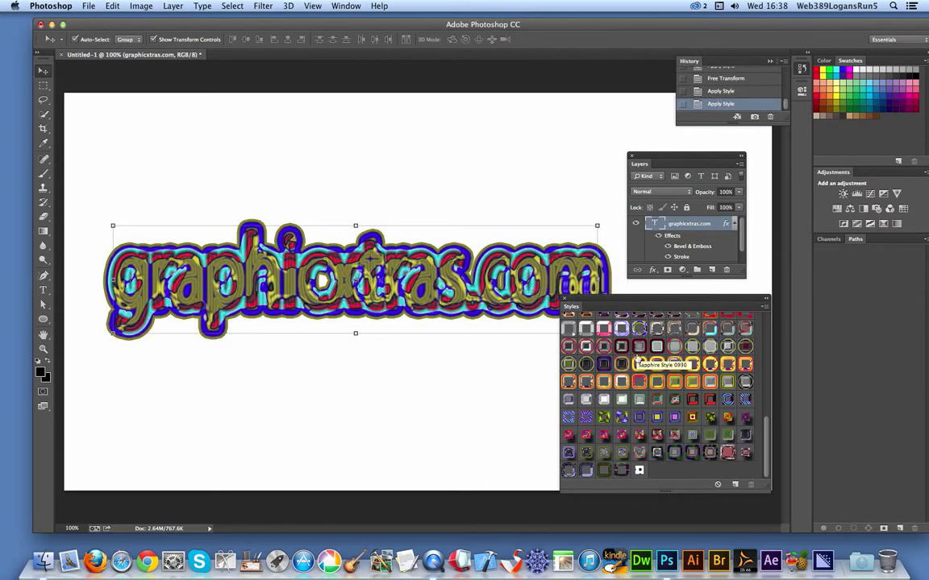
{"action": "left_click", "coordinate": [637, 361]}
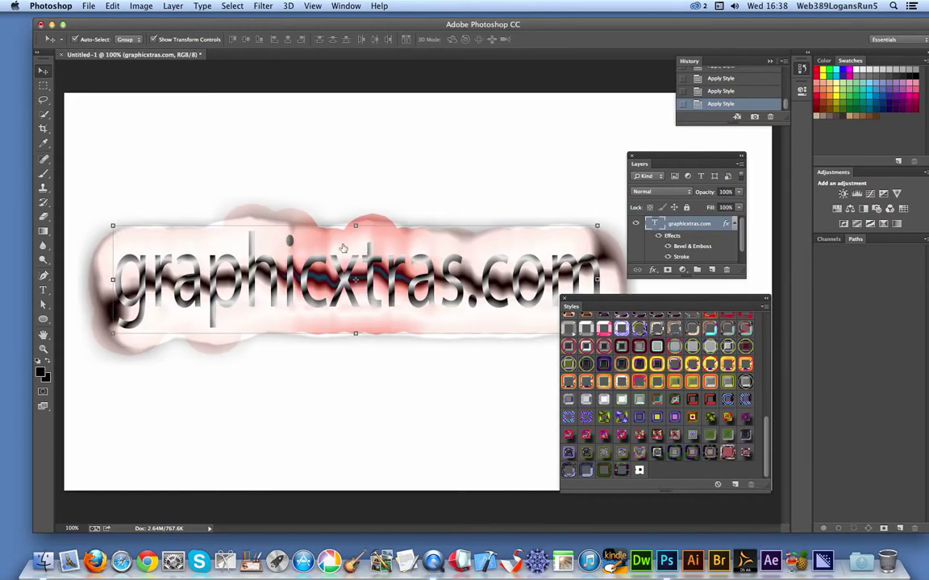
Step: Convert the graphicxtras.com text to a smart object and stack a black-and-teal banded style
{"action": "left_click", "coordinate": [173, 5]}
{"action": "mouse_move", "coordinate": [197, 197]}
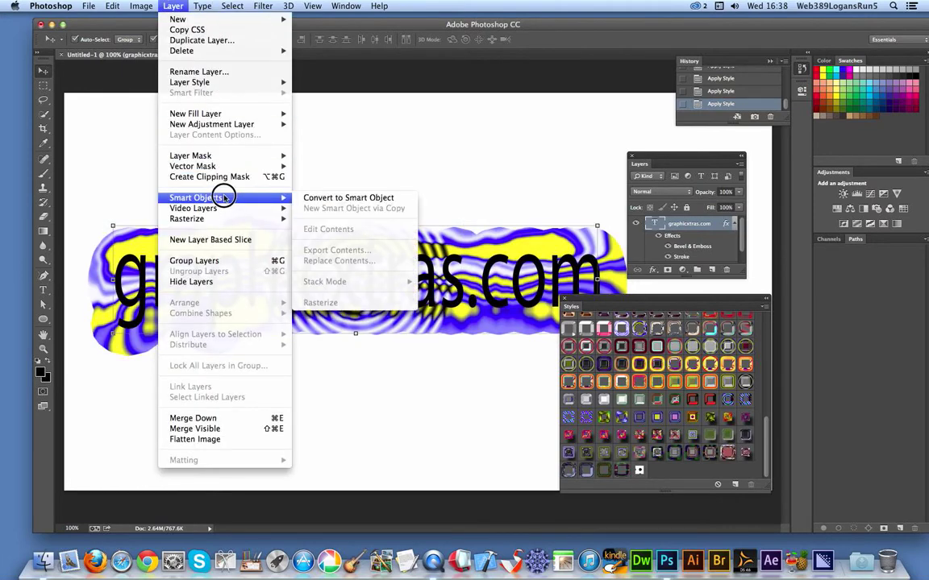
{"action": "left_click", "coordinate": [323, 197]}
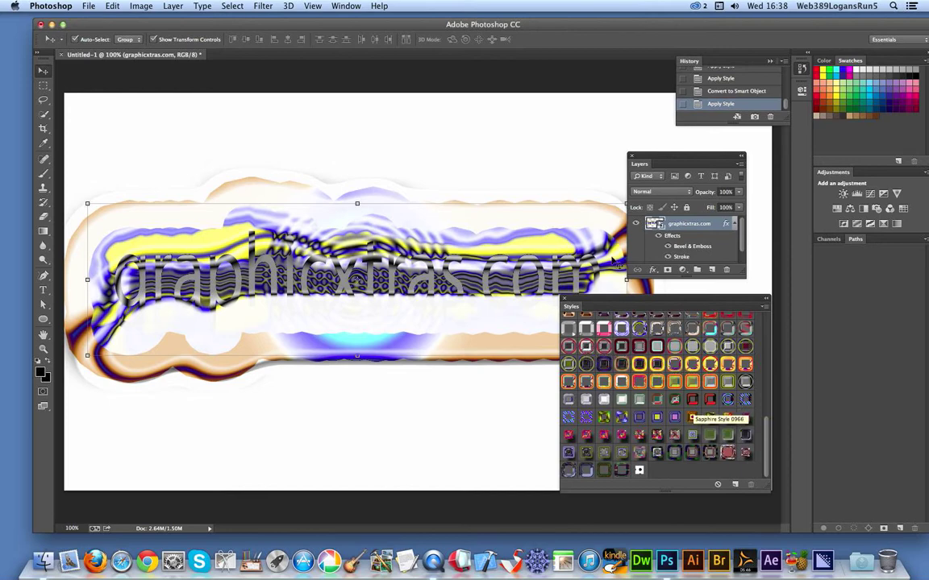
{"action": "left_click", "coordinate": [172, 6]}
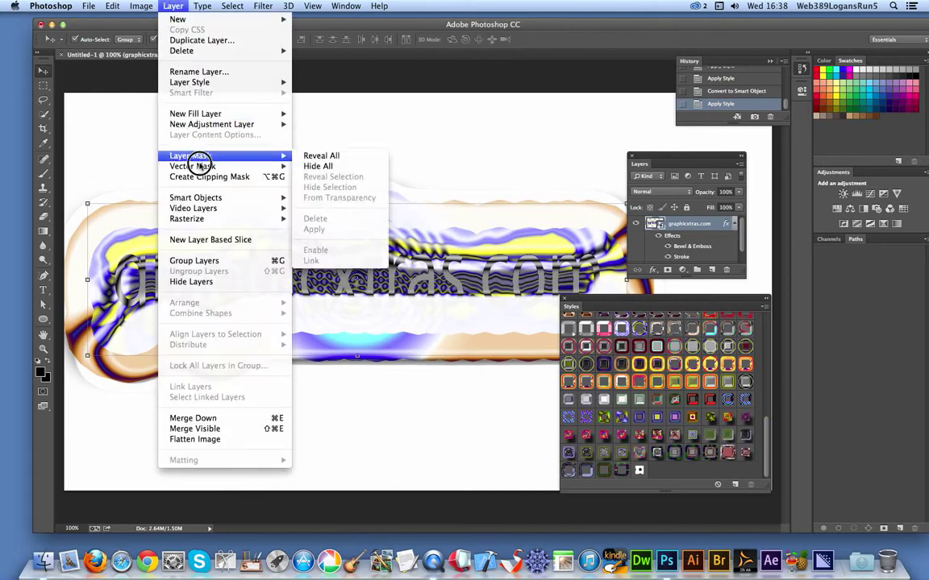
{"action": "mouse_move", "coordinate": [196, 198]}
{"action": "left_click", "coordinate": [315, 199]}
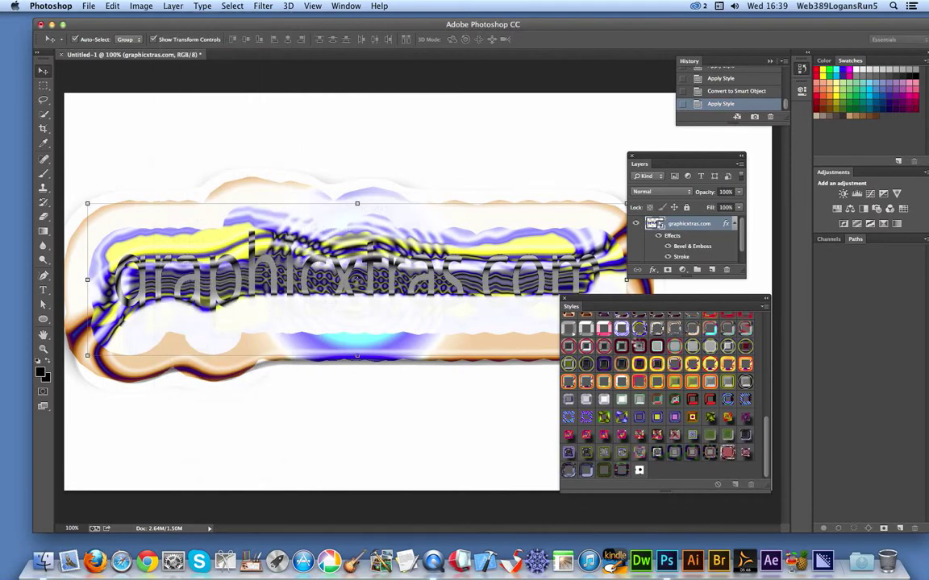
{"action": "left_click", "coordinate": [638, 346]}
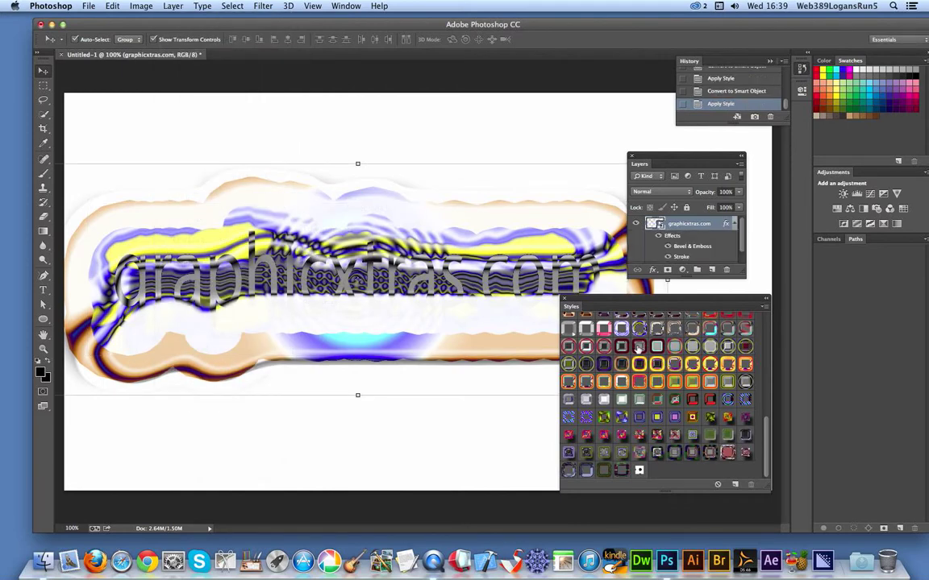
{"action": "left_click", "coordinate": [638, 346]}
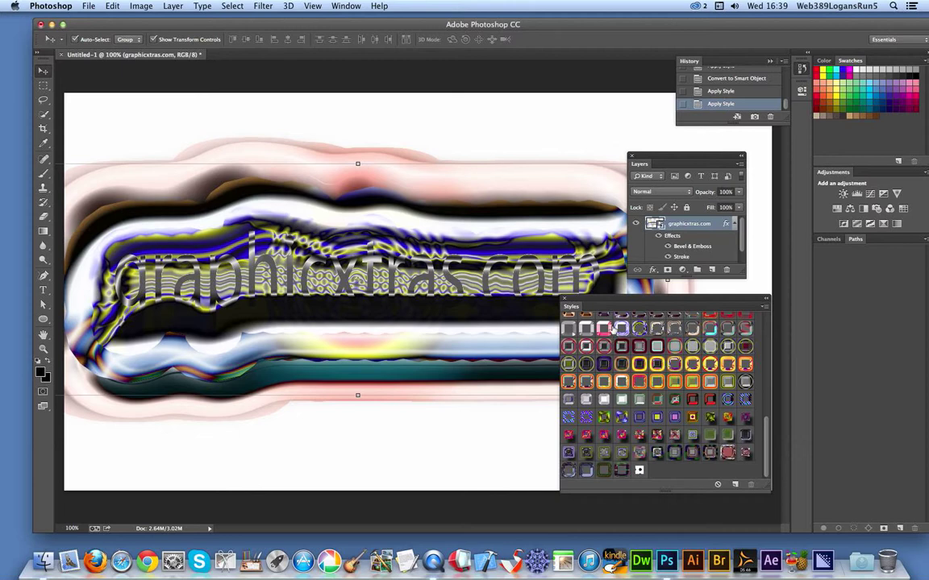
Step: Delete the text layer, type a black S, then scale it up and move it up-left
{"action": "key", "text": "Delete"}
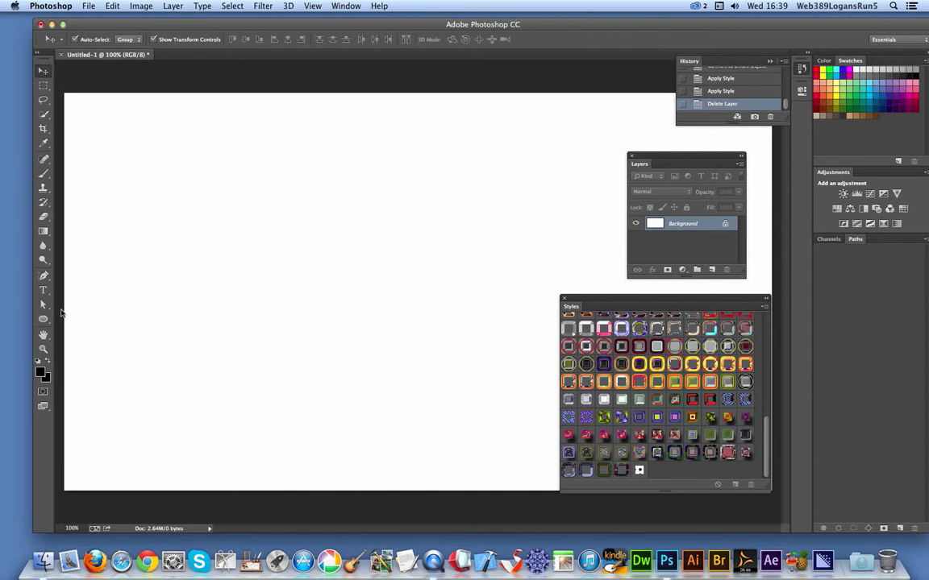
{"action": "key", "text": "t"}
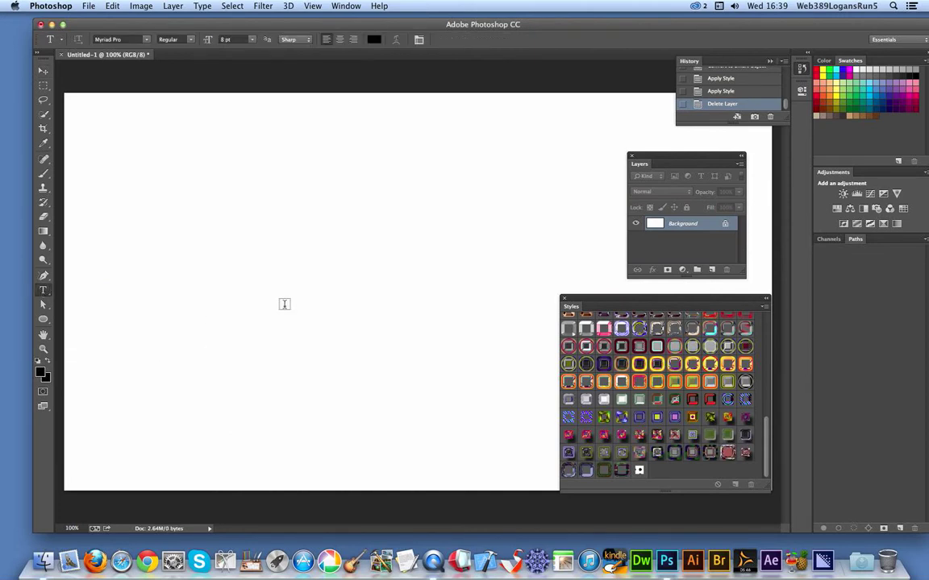
{"action": "left_click", "coordinate": [283, 305]}
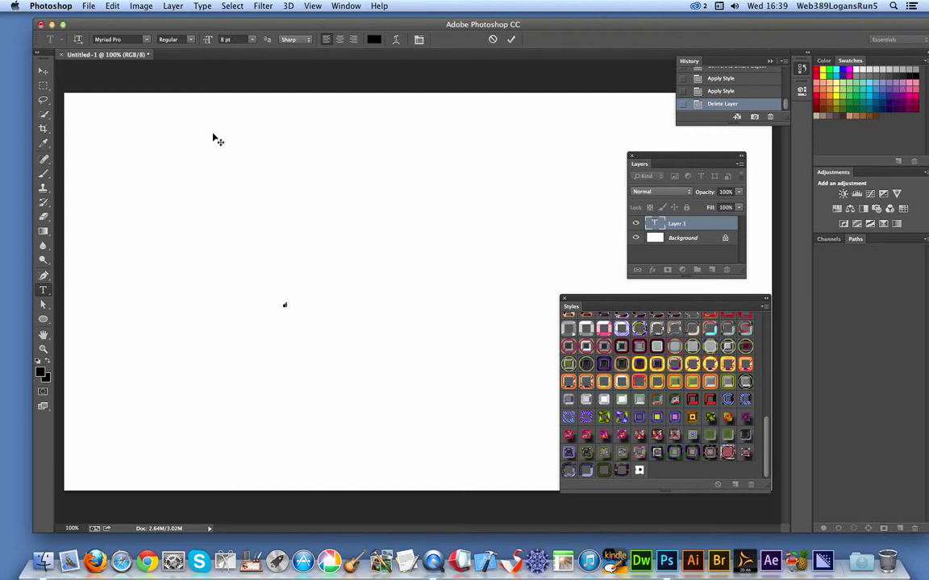
{"action": "left_click", "coordinate": [42, 70]}
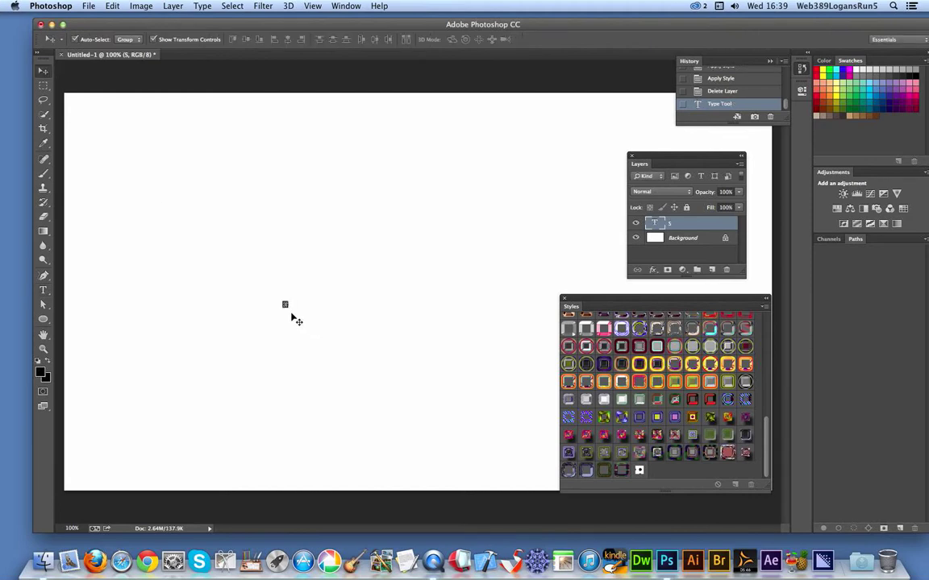
{"action": "mouse_move", "coordinate": [285, 306]}
{"action": "left_mouse_down"}
{"action": "mouse_move", "coordinate": [414, 444]}
{"action": "mouse_move", "coordinate": [388, 461]}
{"action": "mouse_move", "coordinate": [383, 451]}
{"action": "left_mouse_up"}
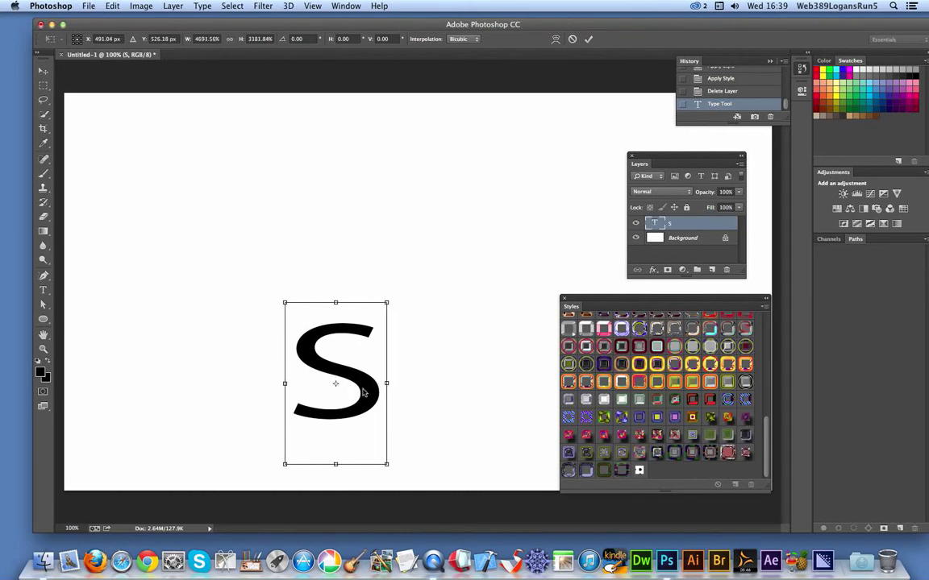
{"action": "left_click_drag", "start_coordinate": [343, 331], "coordinate": [306, 253]}
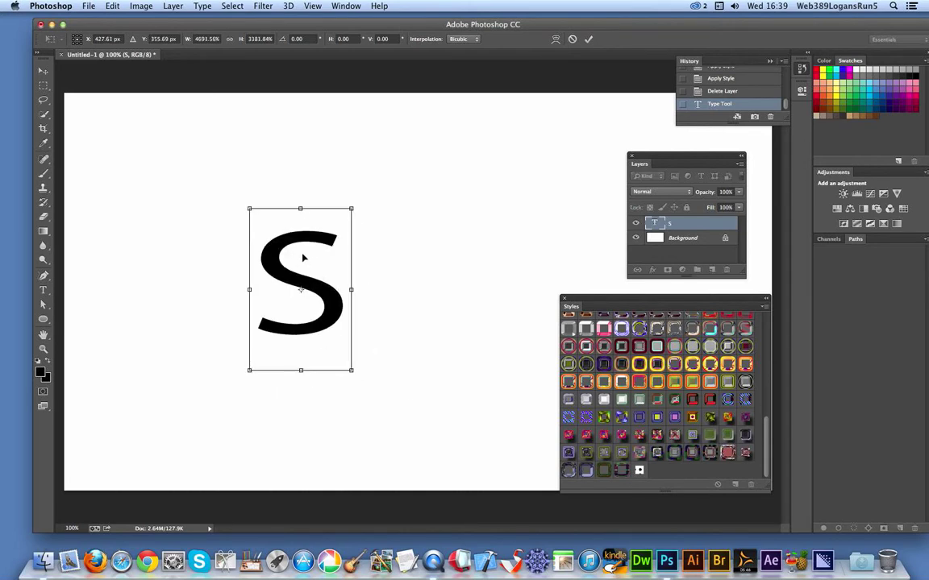
{"action": "double_click", "coordinate": [297, 240]}
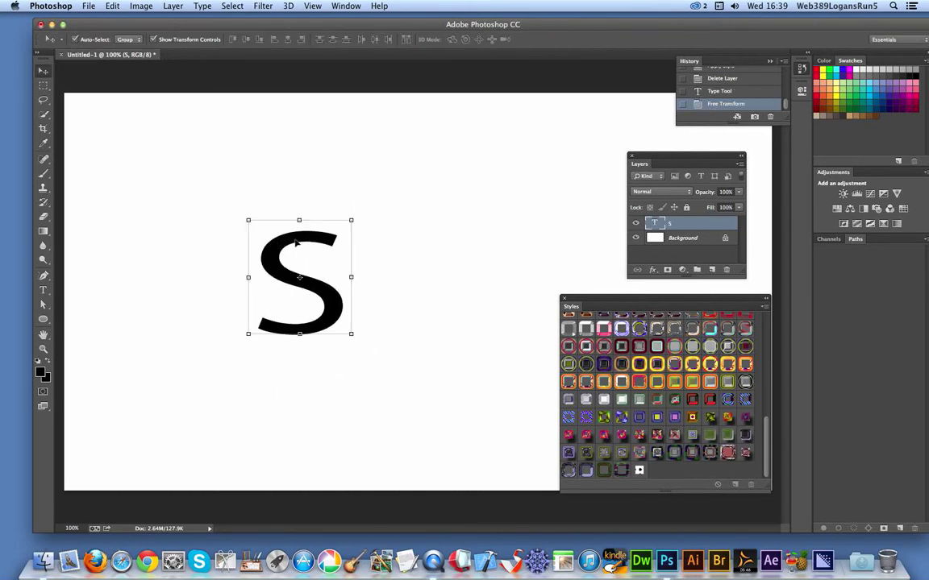
Step: Apply a bevel style to the S, convert it to a smart object, and add a brown-and-blue swirl style
{"action": "left_click", "coordinate": [585, 382]}
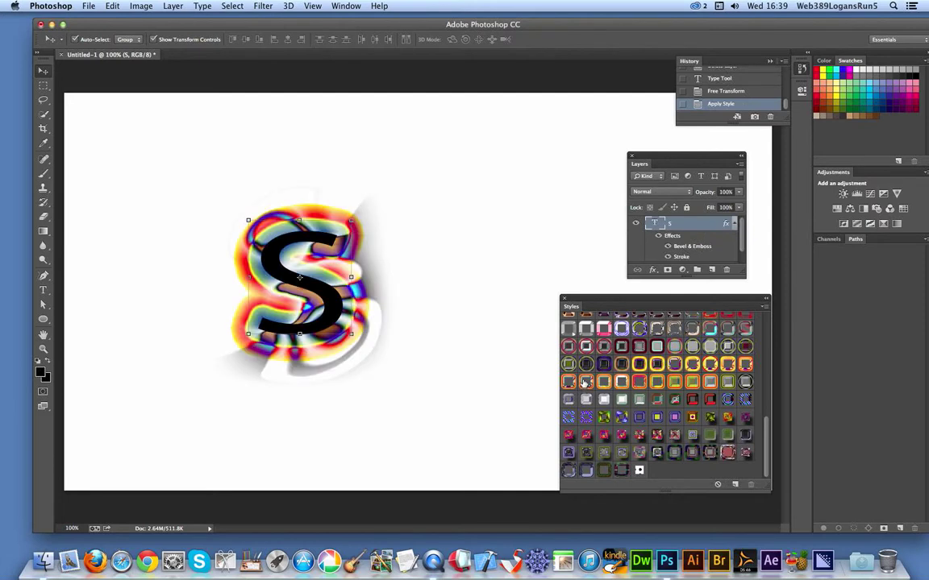
{"action": "left_click", "coordinate": [173, 5]}
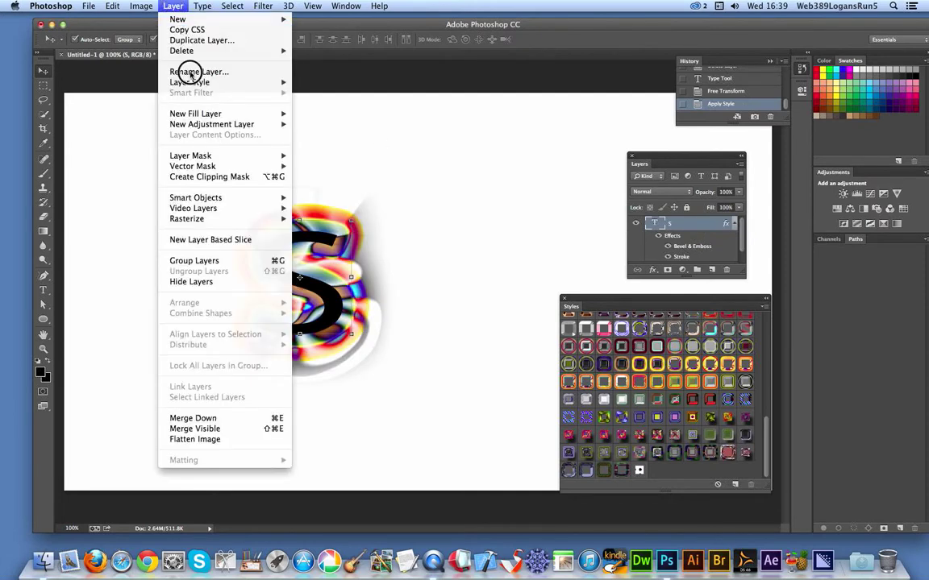
{"action": "mouse_move", "coordinate": [195, 197]}
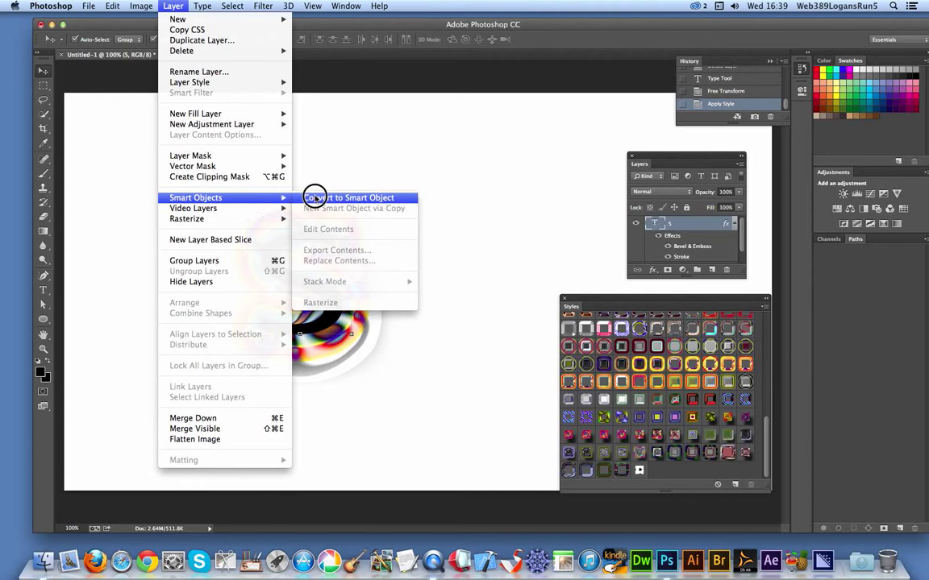
{"action": "left_click", "coordinate": [315, 197]}
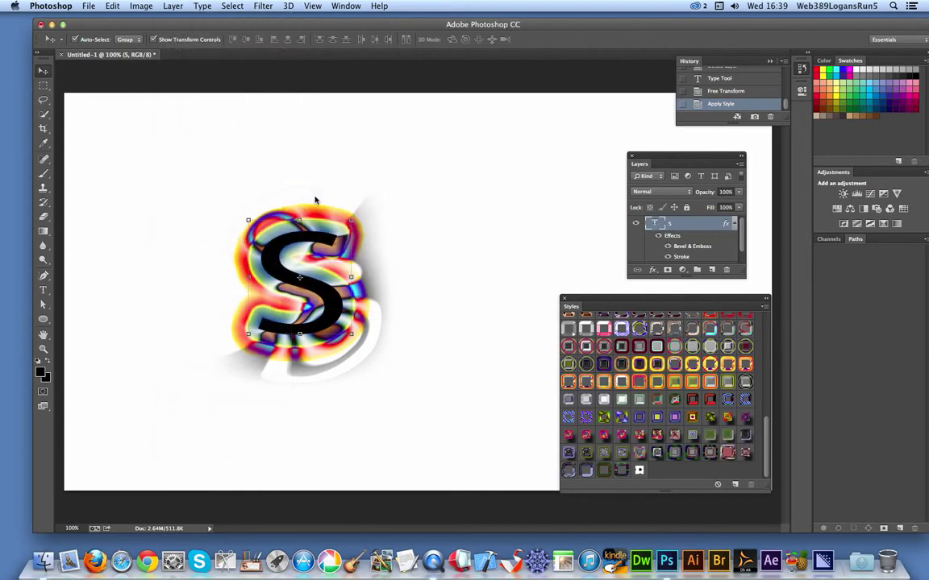
{"action": "left_click", "coordinate": [604, 365]}
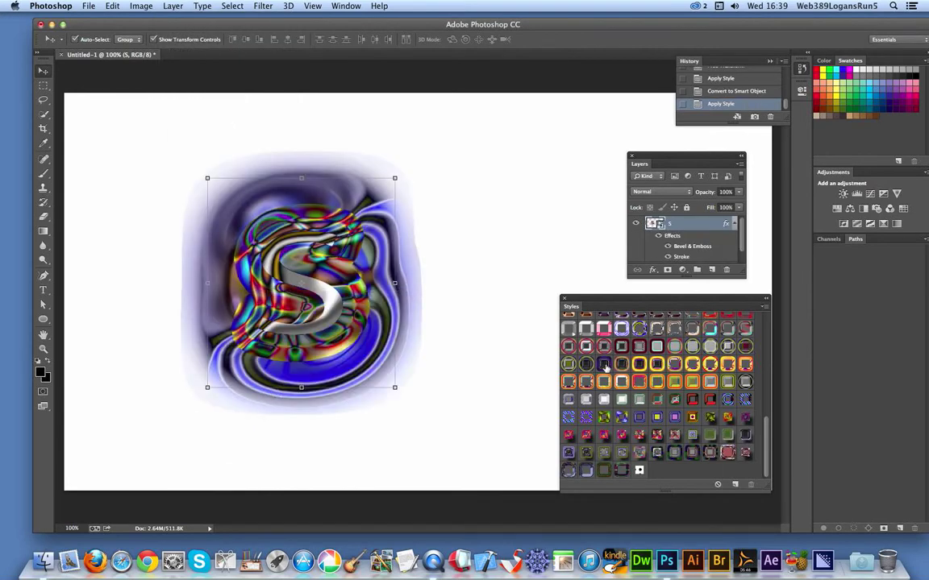
{"action": "left_click", "coordinate": [172, 6]}
{"action": "mouse_move", "coordinate": [194, 197]}
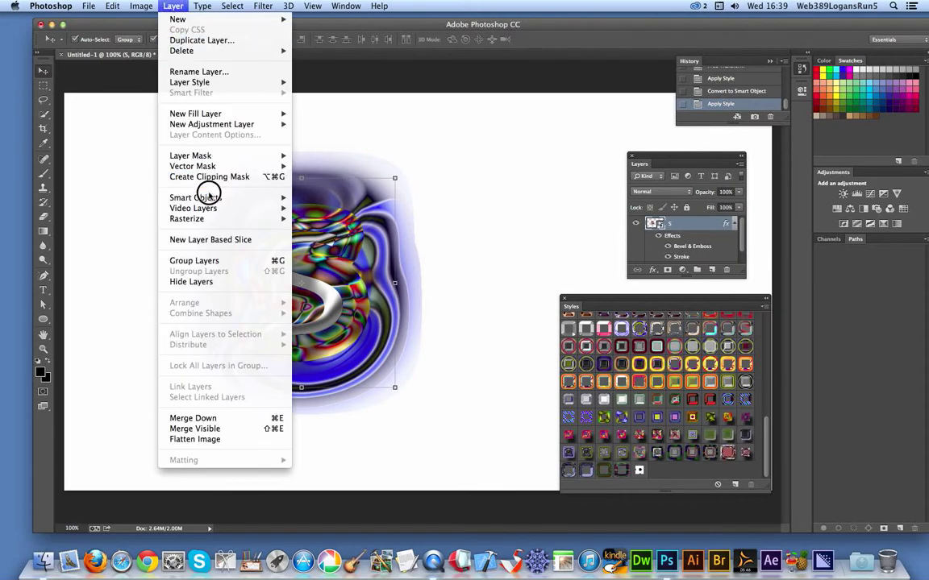
{"action": "left_click", "coordinate": [348, 197]}
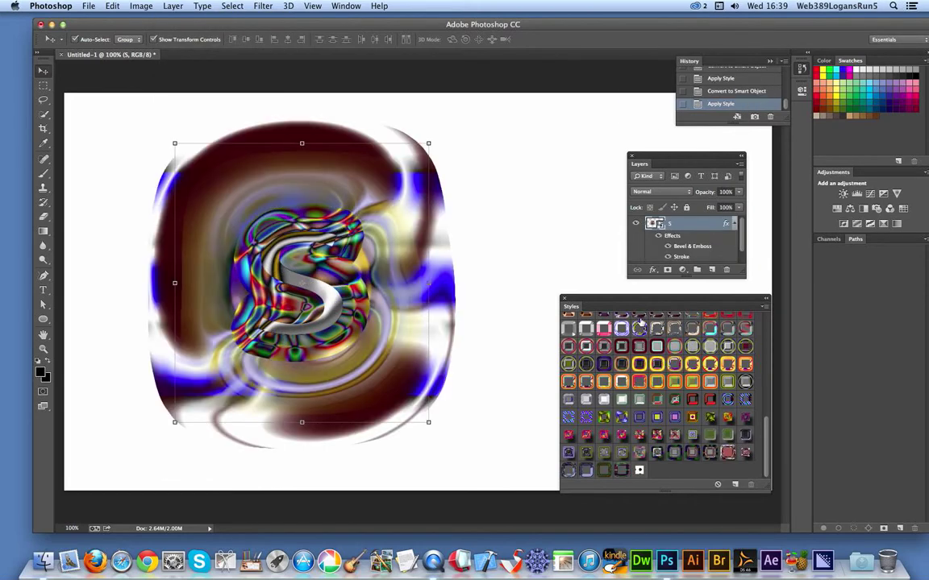
Step: Scale the S tile's layer effects down to about 52% with Scale Effects
{"action": "left_click", "coordinate": [173, 6]}
{"action": "mouse_move", "coordinate": [190, 82]}
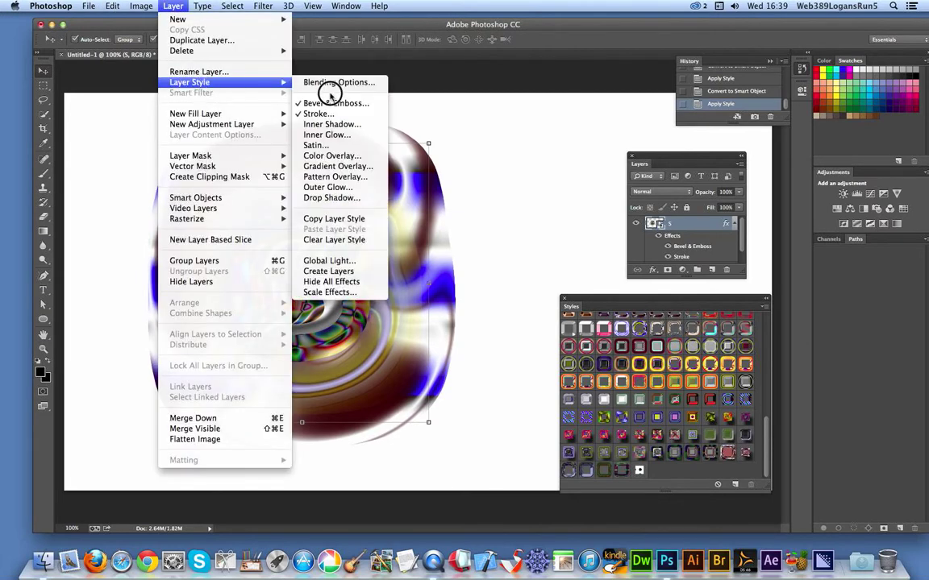
{"action": "left_click", "coordinate": [329, 291]}
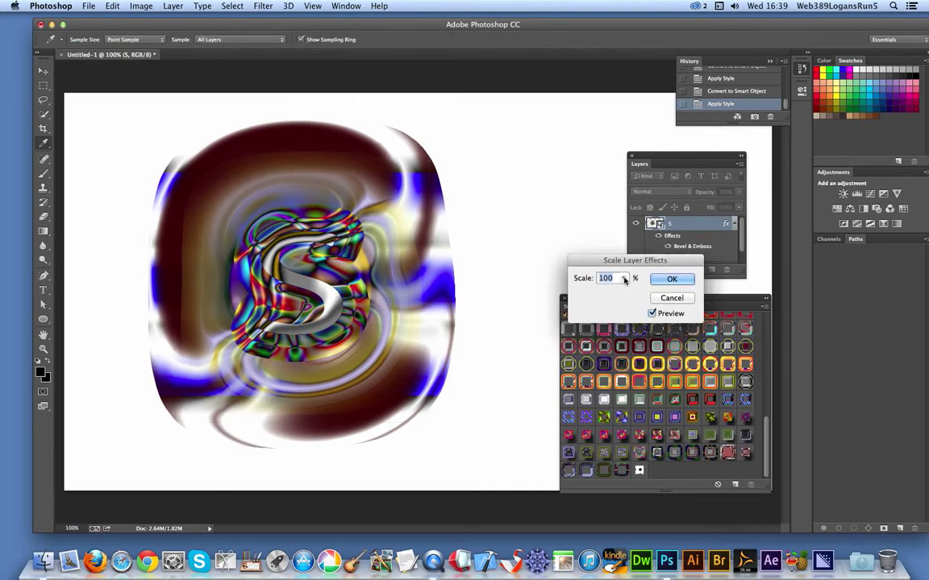
{"action": "left_click_drag", "start_coordinate": [625, 279], "coordinate": [619, 292]}
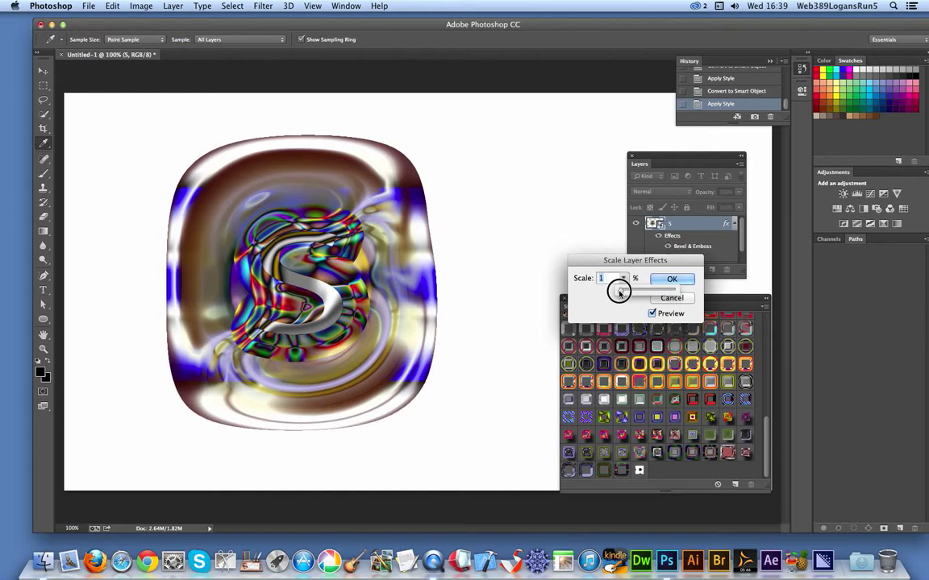
{"action": "left_click", "coordinate": [676, 280]}
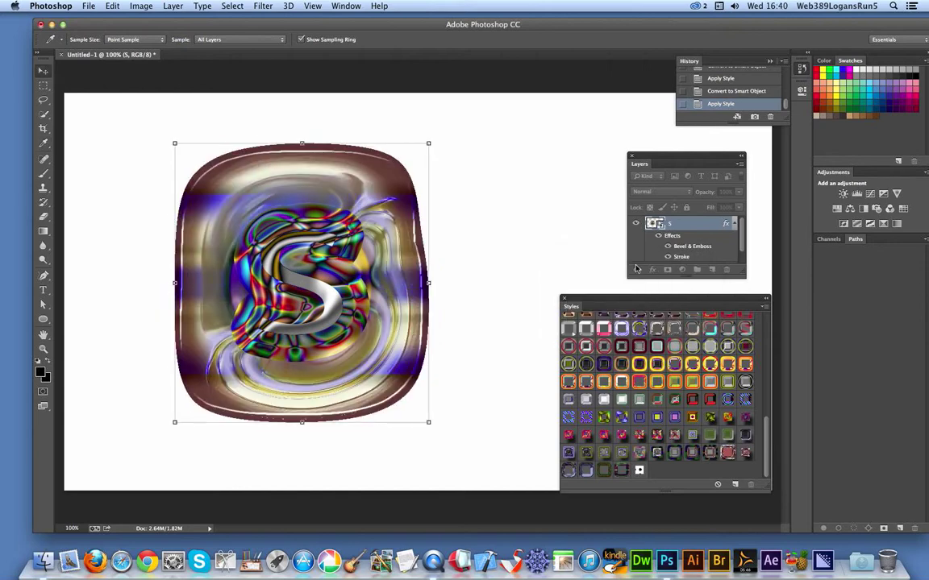
Step: Convert the tile to a smart object and try a few style presets, including a white radiating edge
{"action": "left_click", "coordinate": [174, 5]}
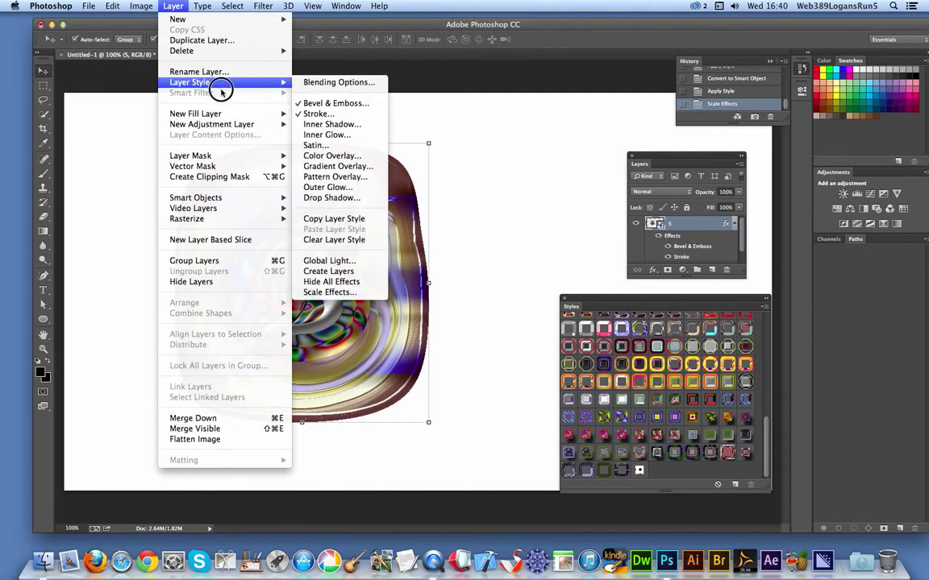
{"action": "mouse_move", "coordinate": [196, 197]}
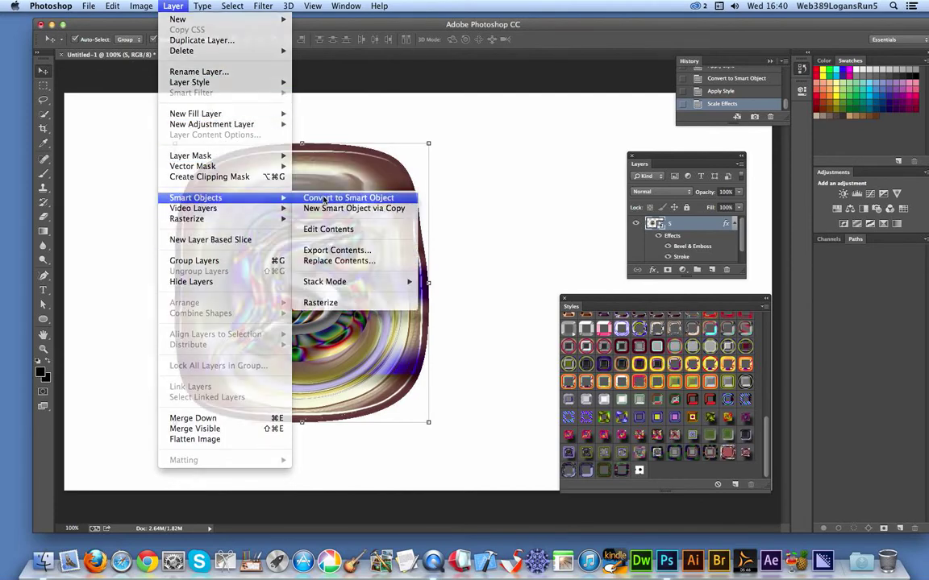
{"action": "left_click", "coordinate": [325, 199]}
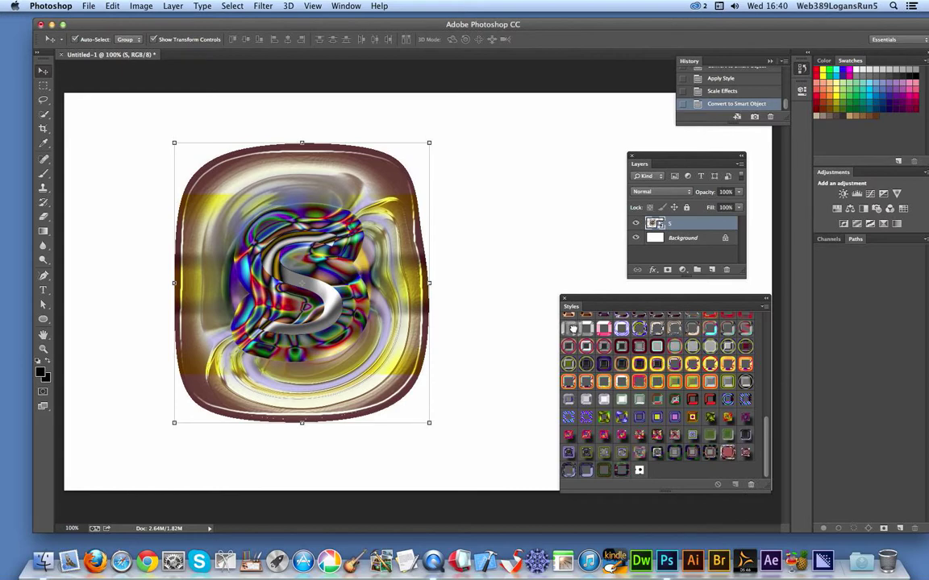
{"action": "left_click", "coordinate": [572, 329]}
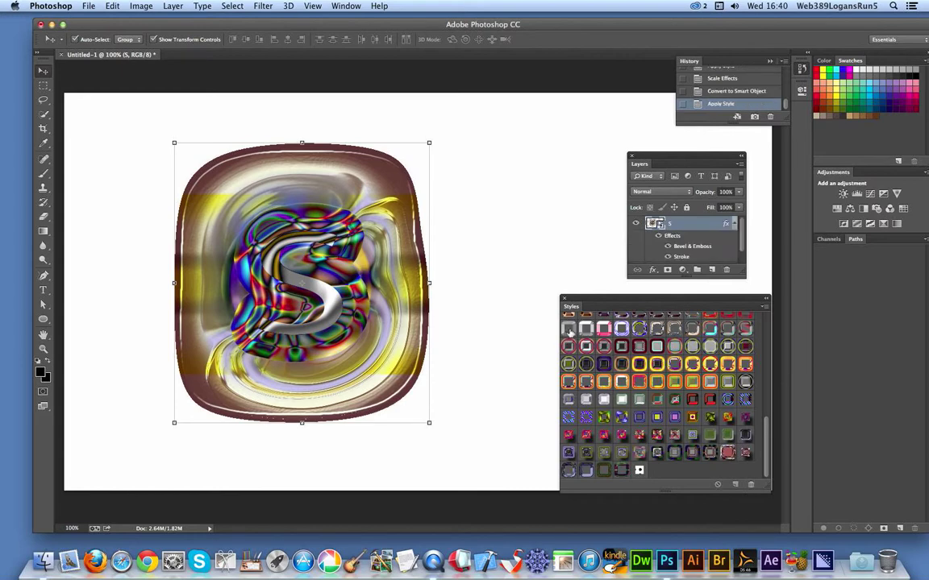
{"action": "left_click", "coordinate": [569, 330]}
{"action": "left_click", "coordinate": [570, 330]}
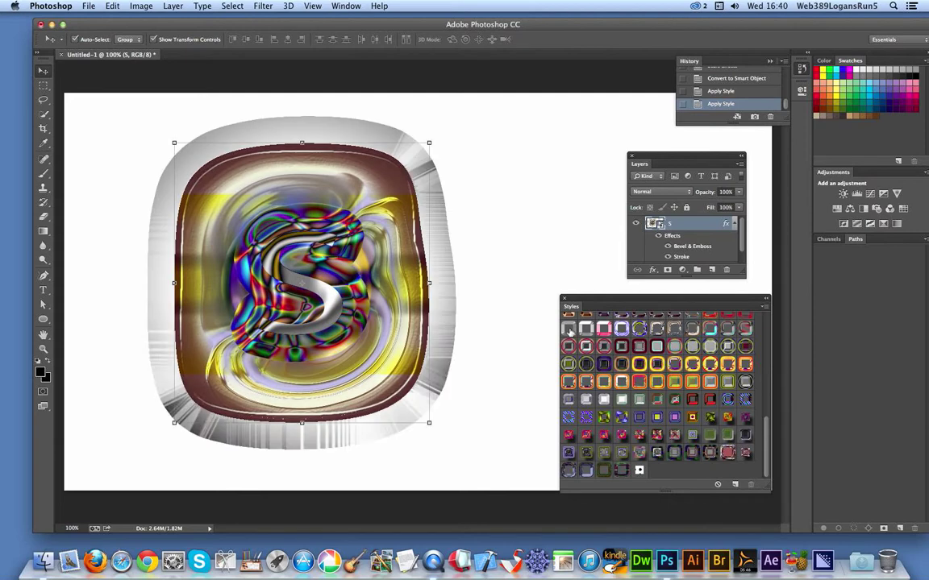
Step: Apply the red-and-yellow-rimmed glass style and convert the tile into a smart object again
{"action": "left_click", "coordinate": [603, 399]}
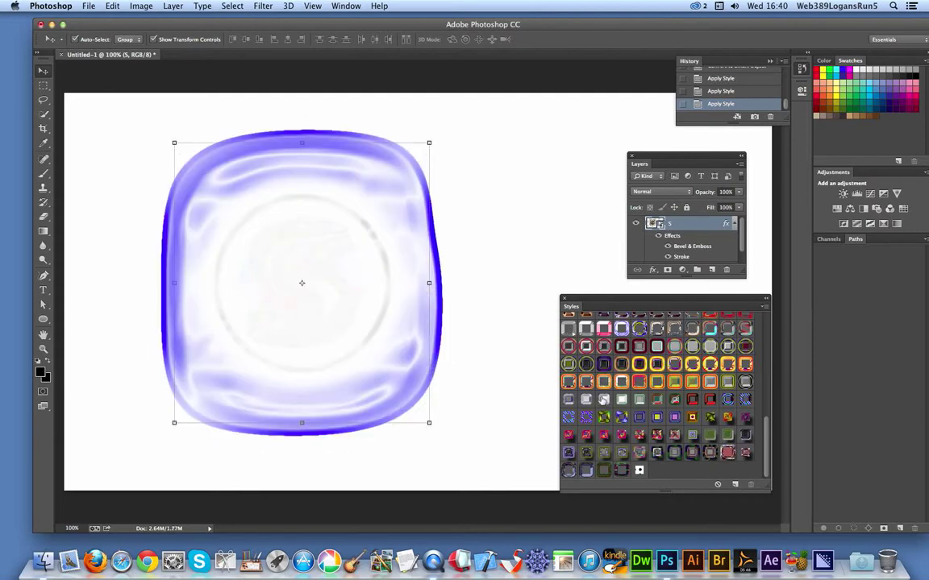
{"action": "left_click", "coordinate": [570, 382]}
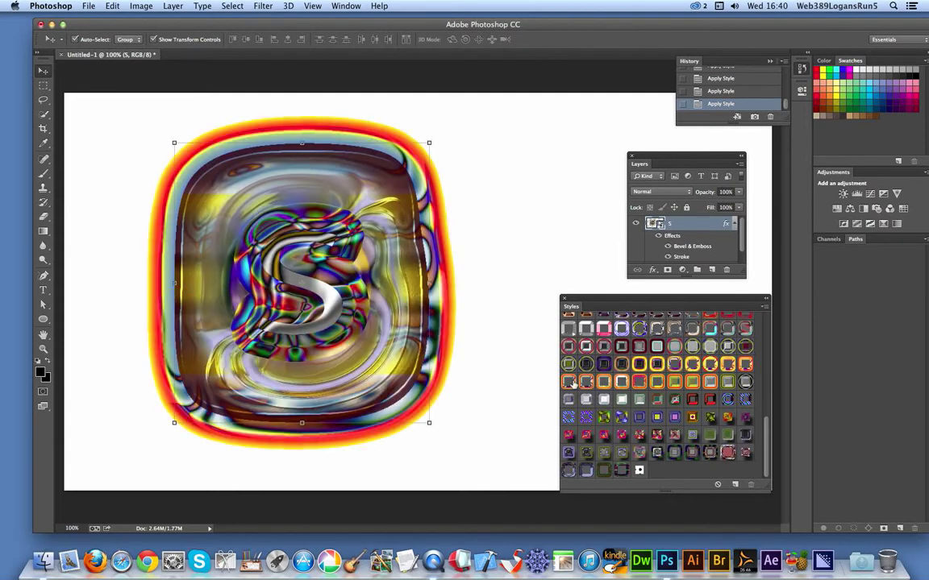
{"action": "left_click", "coordinate": [172, 6]}
{"action": "mouse_move", "coordinate": [196, 198]}
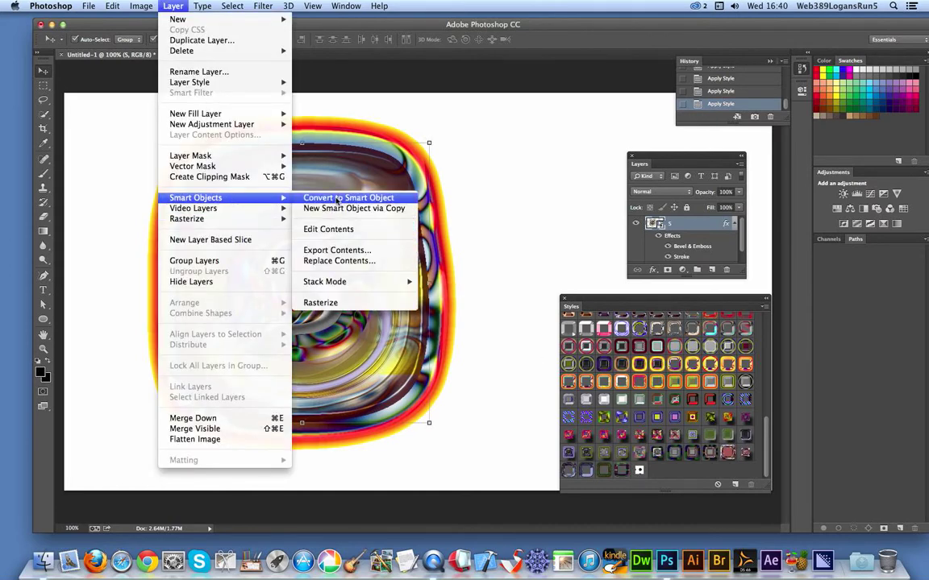
{"action": "left_click", "coordinate": [337, 199]}
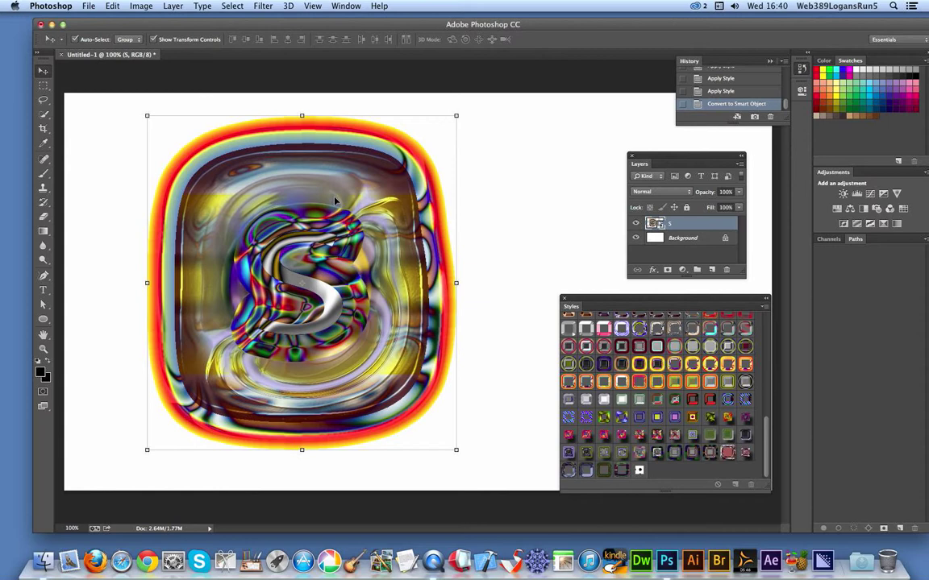
Step: Scale the S tile to about 69%, move it up-left, and rotate it slightly counter-clockwise
{"action": "left_click_drag", "start_coordinate": [454, 117], "coordinate": [318, 228]}
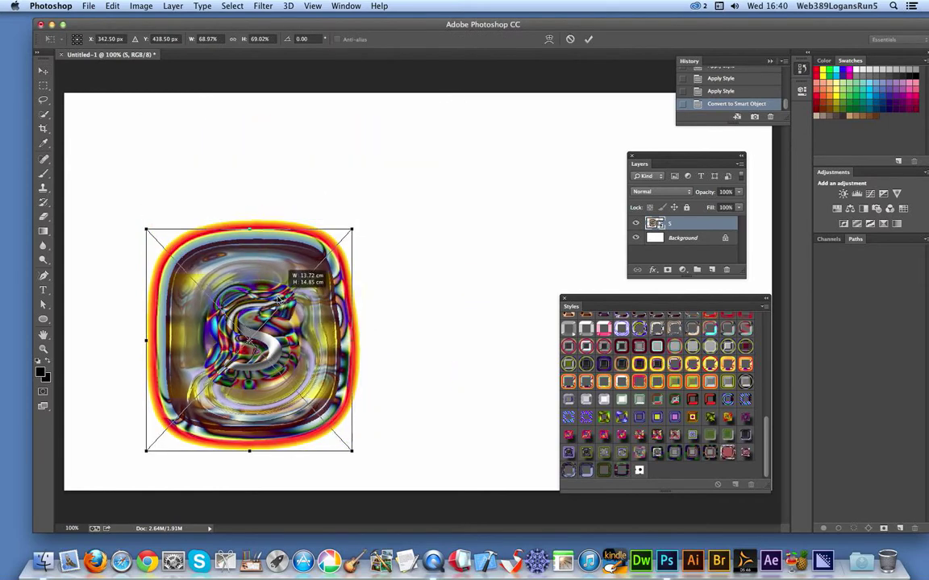
{"action": "left_click_drag", "start_coordinate": [280, 294], "coordinate": [247, 224]}
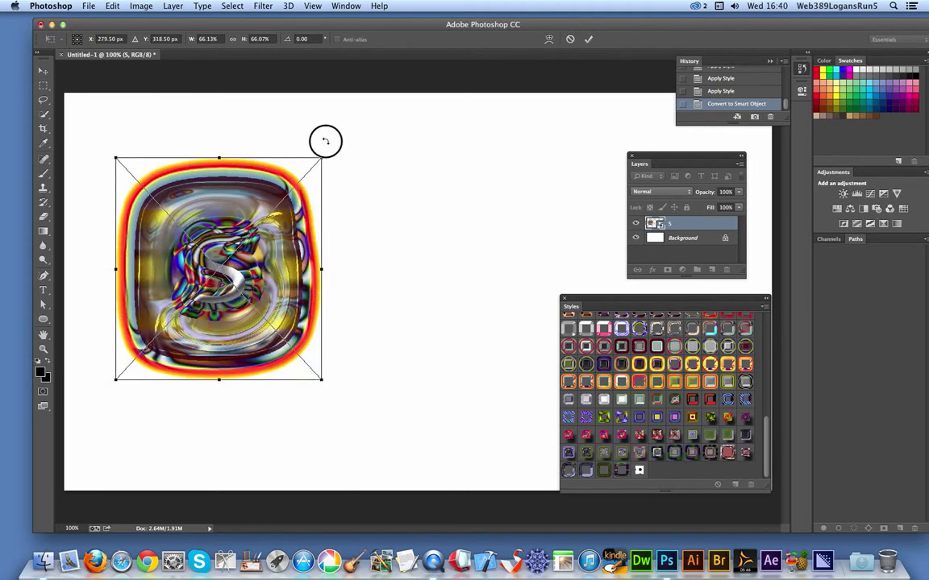
{"action": "mouse_move", "coordinate": [327, 146]}
{"action": "left_mouse_down"}
{"action": "mouse_move", "coordinate": [239, 209]}
{"action": "mouse_move", "coordinate": [221, 207]}
{"action": "left_mouse_up"}
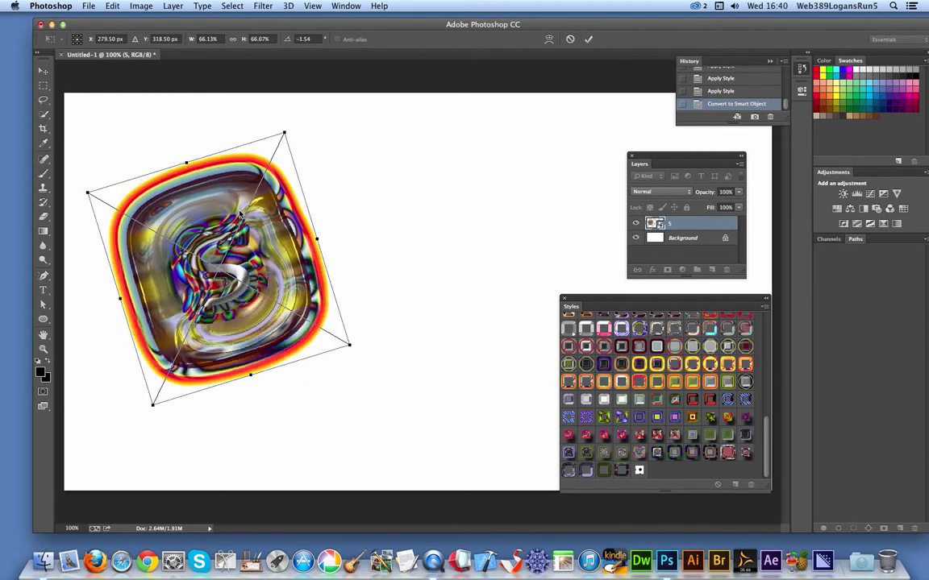
{"action": "key", "text": "Return"}
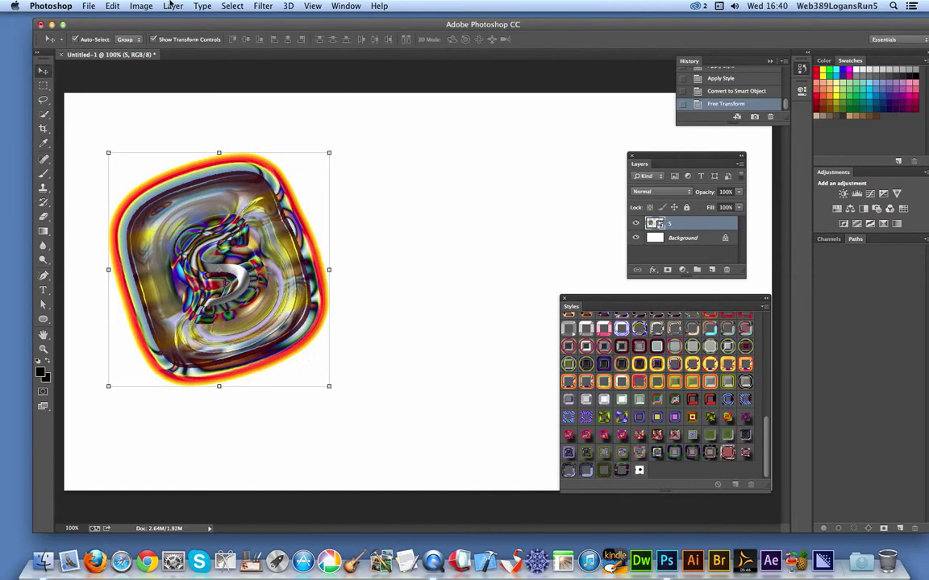
Step: Rasterize the S tile's smart object layer via Layer > Rasterize > Smart Object
{"action": "left_click", "coordinate": [174, 6]}
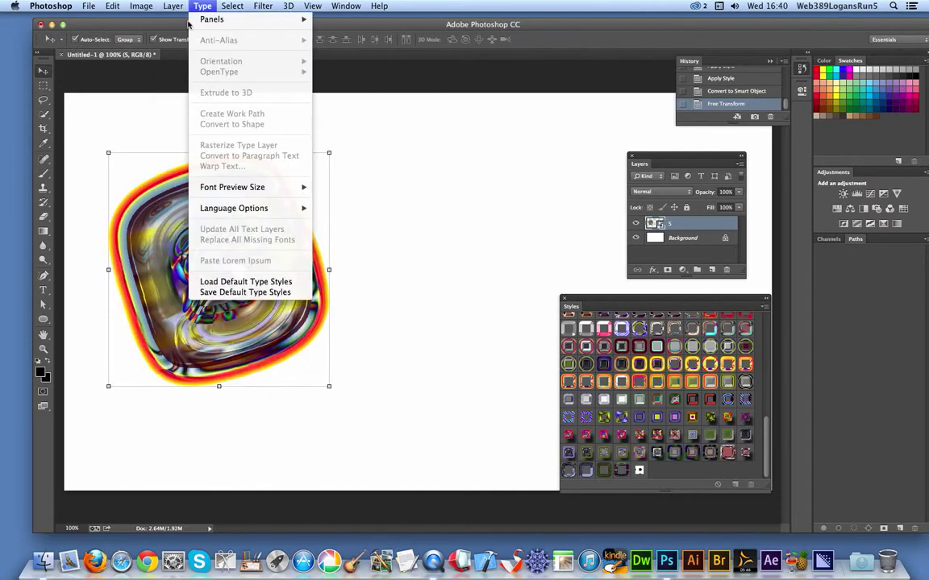
{"action": "mouse_move", "coordinate": [187, 219]}
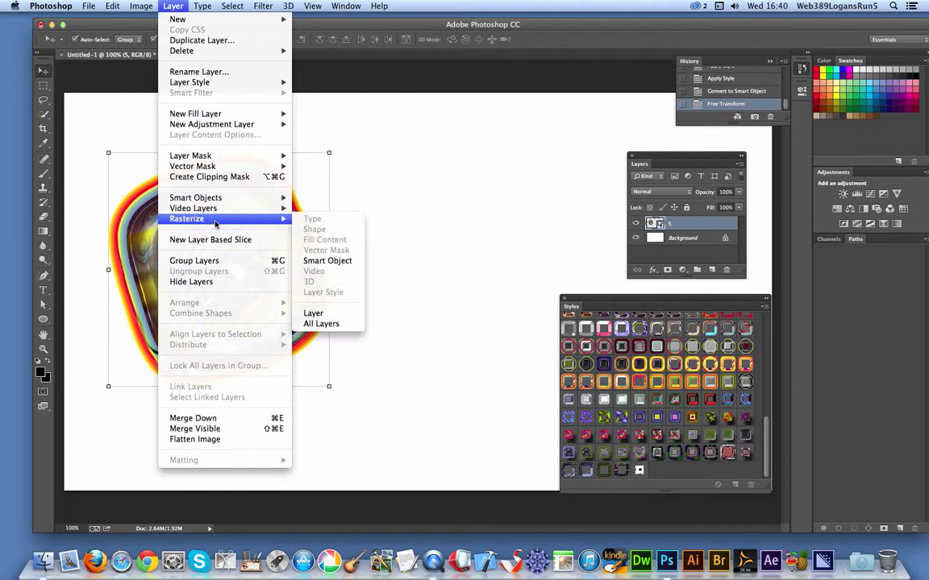
{"action": "left_click", "coordinate": [321, 315]}
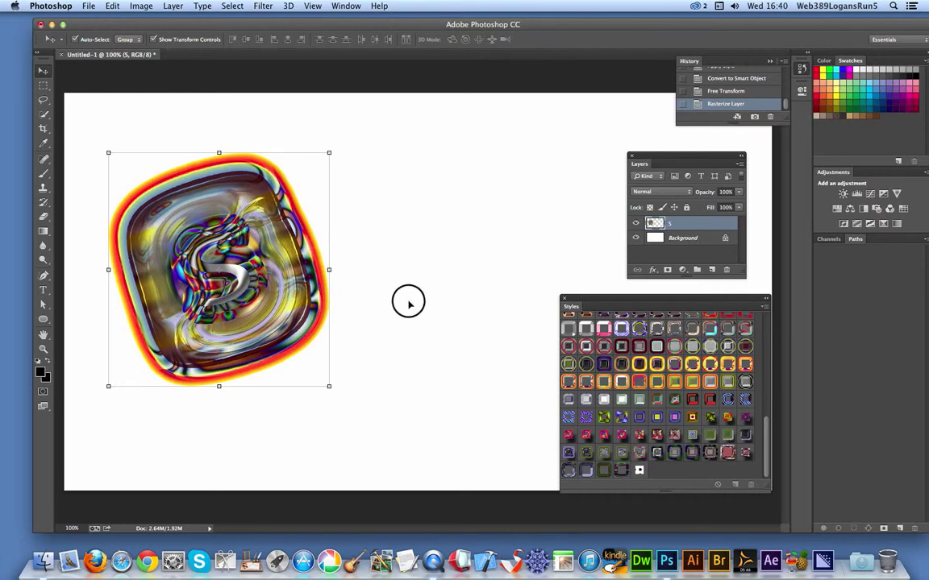
Step: Duplicate the S tile down-right and lower-right, then restyle the lower-right copy with a multicolour Styles preset
{"action": "mouse_move", "coordinate": [244, 212]}
{"action": "left_mouse_down"}
{"action": "mouse_move", "coordinate": [350, 278]}
{"action": "mouse_move", "coordinate": [435, 141]}
{"action": "left_mouse_up"}
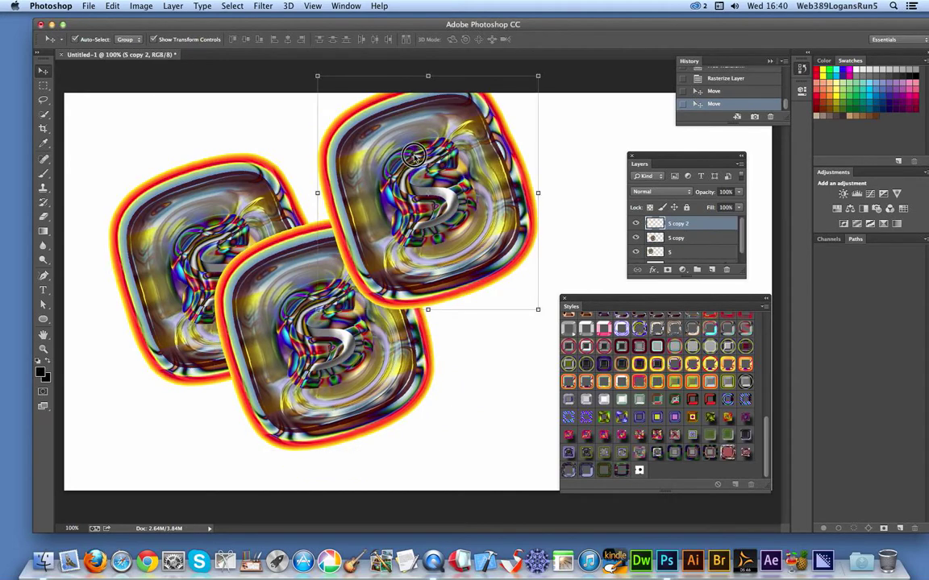
{"action": "mouse_move", "coordinate": [501, 307]}
{"action": "left_mouse_down"}
{"action": "mouse_move", "coordinate": [511, 353]}
{"action": "mouse_move", "coordinate": [515, 345]}
{"action": "left_mouse_up"}
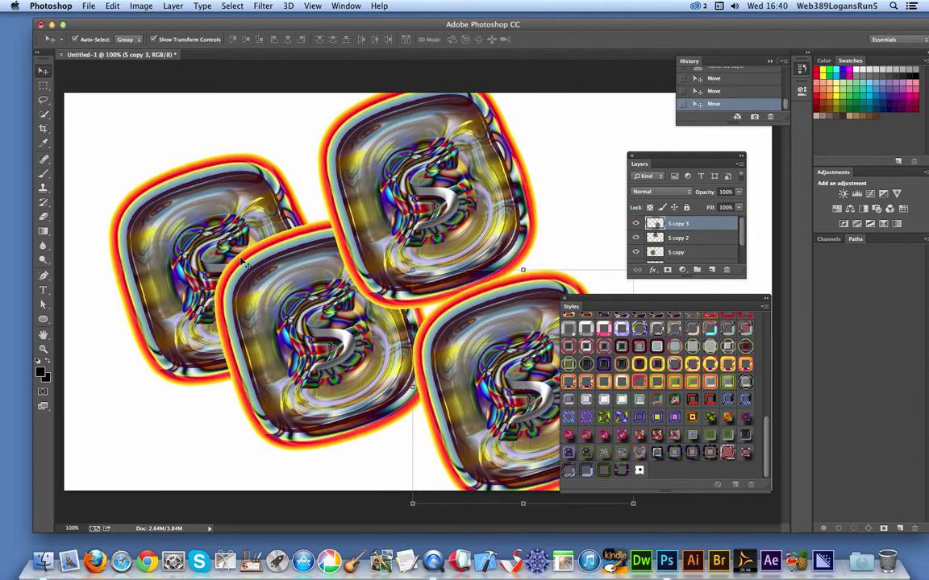
{"action": "left_click", "coordinate": [569, 436]}
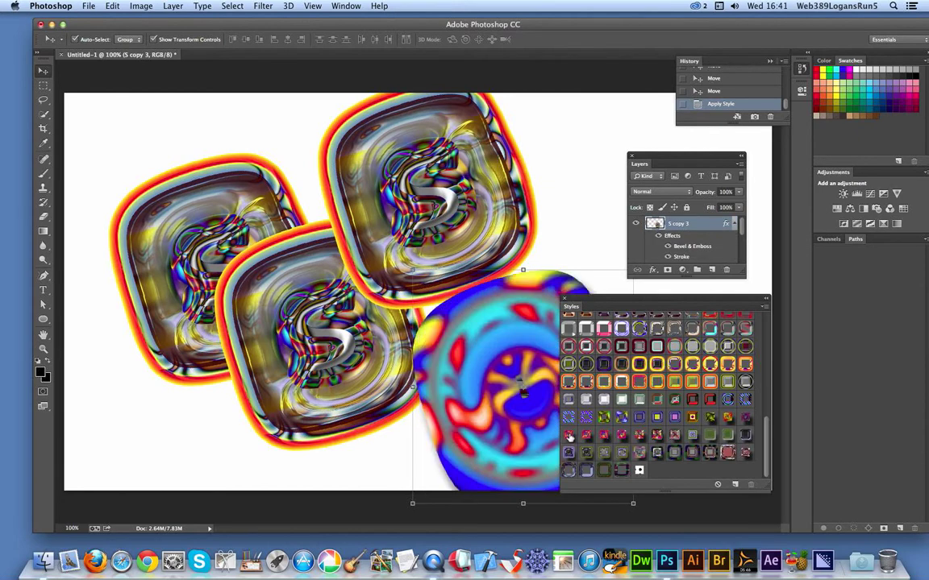
{"action": "left_click", "coordinate": [602, 330]}
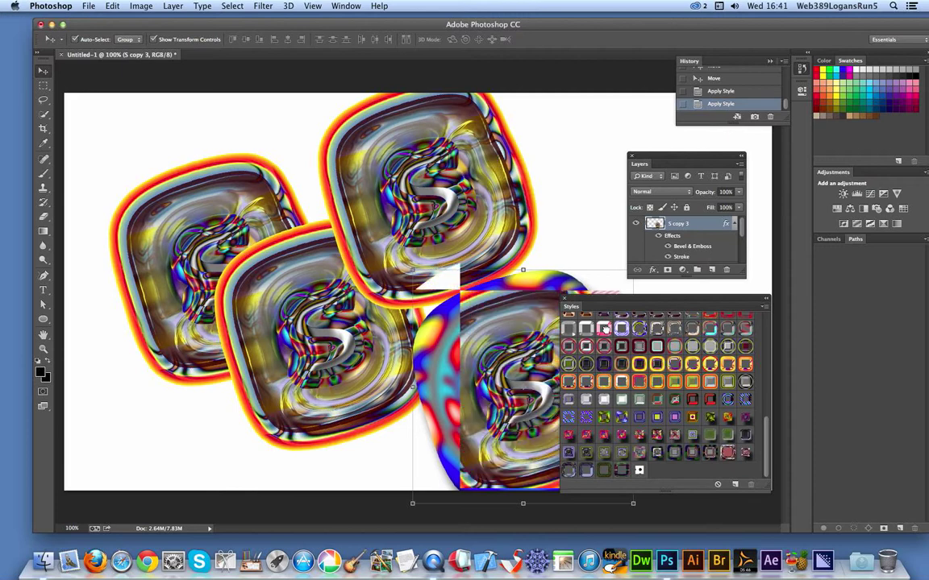